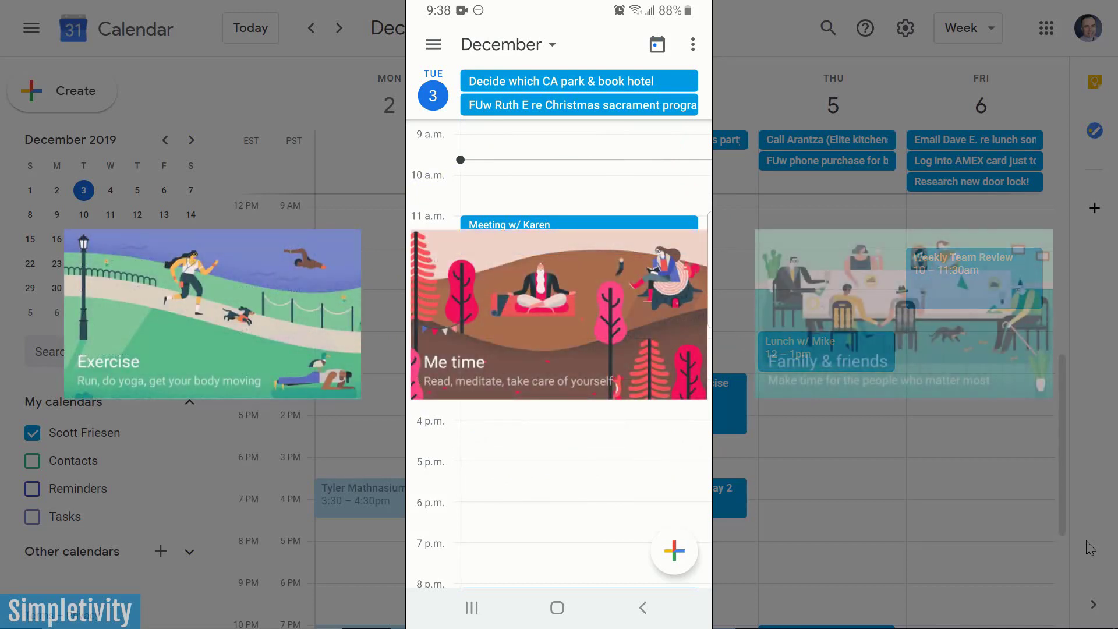
Step: Start a new calendar goal, look through the available goal categories, and choose Exercise
{"action": "scroll", "coordinate": [558, 350], "scroll_direction": "up", "scroll_amount": 1}
{"action": "scroll", "coordinate": [558, 320], "scroll_direction": "down", "scroll_amount": 1}
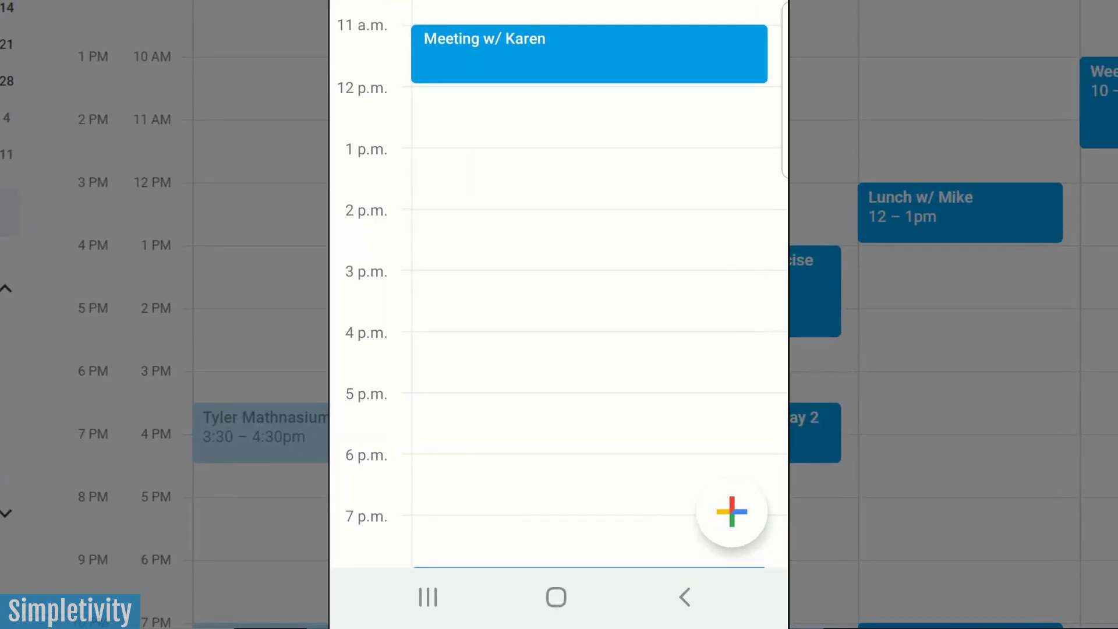
{"action": "left_click", "coordinate": [732, 512]}
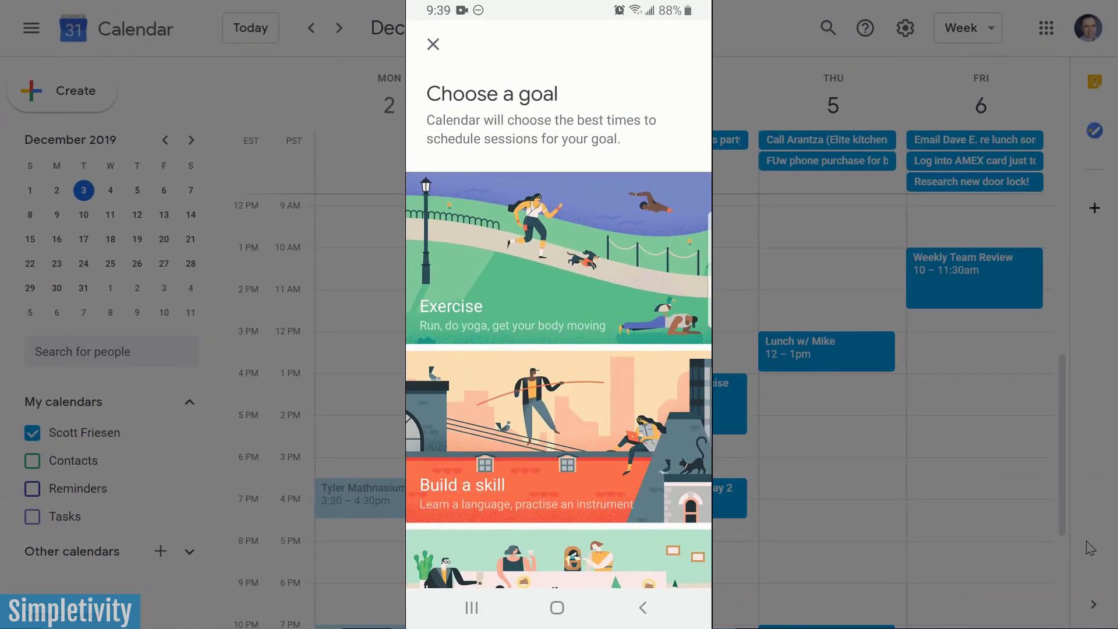
{"action": "scroll", "coordinate": [559, 326], "scroll_direction": "down", "scroll_amount": 3}
{"action": "scroll", "coordinate": [559, 326], "scroll_direction": "down", "scroll_amount": 5}
{"action": "scroll", "coordinate": [559, 326], "scroll_direction": "down", "scroll_amount": 3}
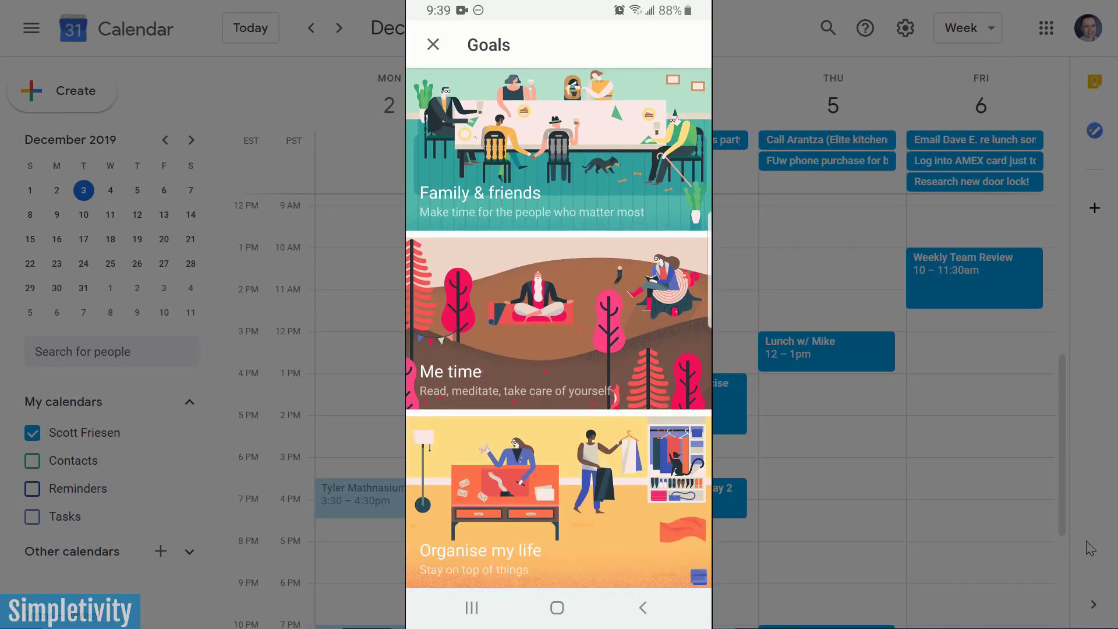
{"action": "scroll", "coordinate": [559, 326], "scroll_direction": "up", "scroll_amount": 10}
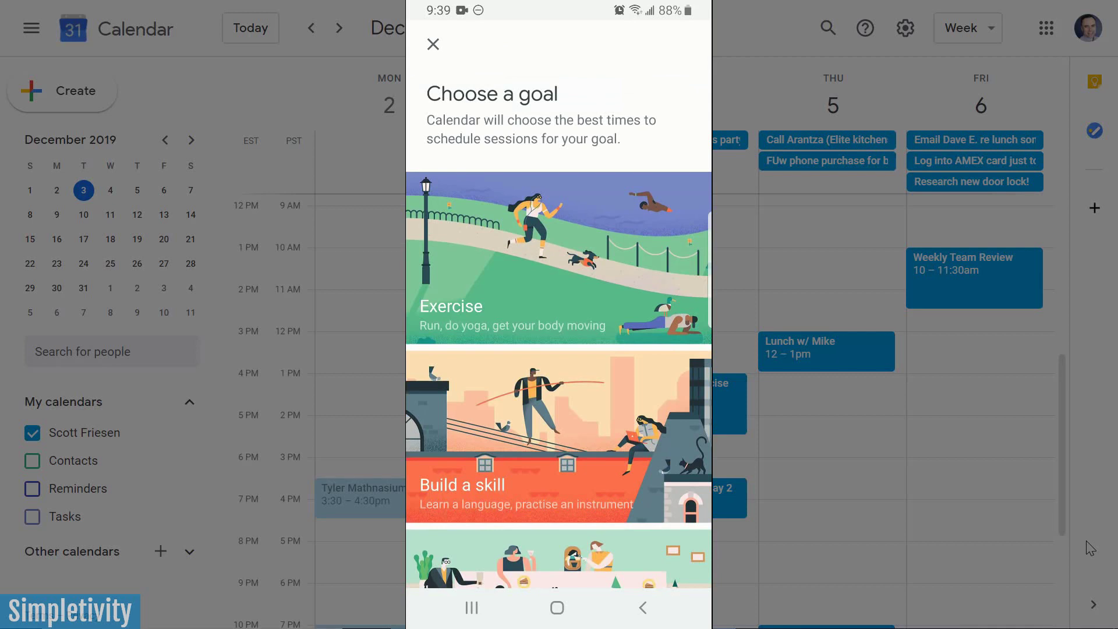
{"action": "scroll", "coordinate": [559, 326], "scroll_direction": "down", "scroll_amount": 2}
{"action": "scroll", "coordinate": [559, 326], "scroll_direction": "up", "scroll_amount": 2}
{"action": "left_click", "coordinate": [559, 258]}
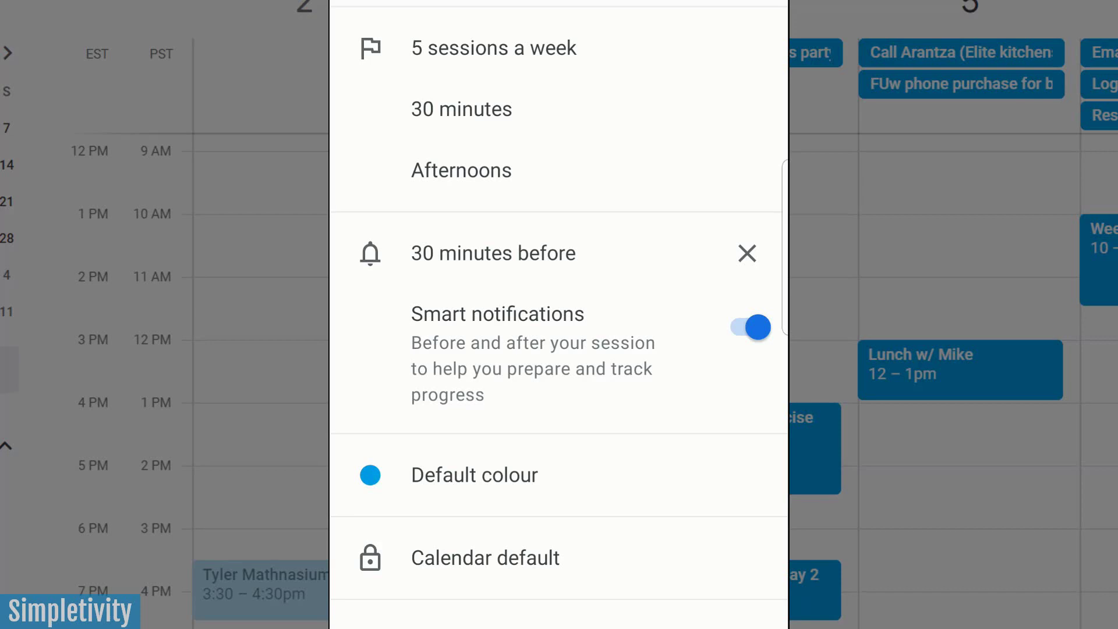
Step: Set the Walk goal's colour to Tomato and accept the suggested time for the first session
{"action": "left_click", "coordinate": [474, 474]}
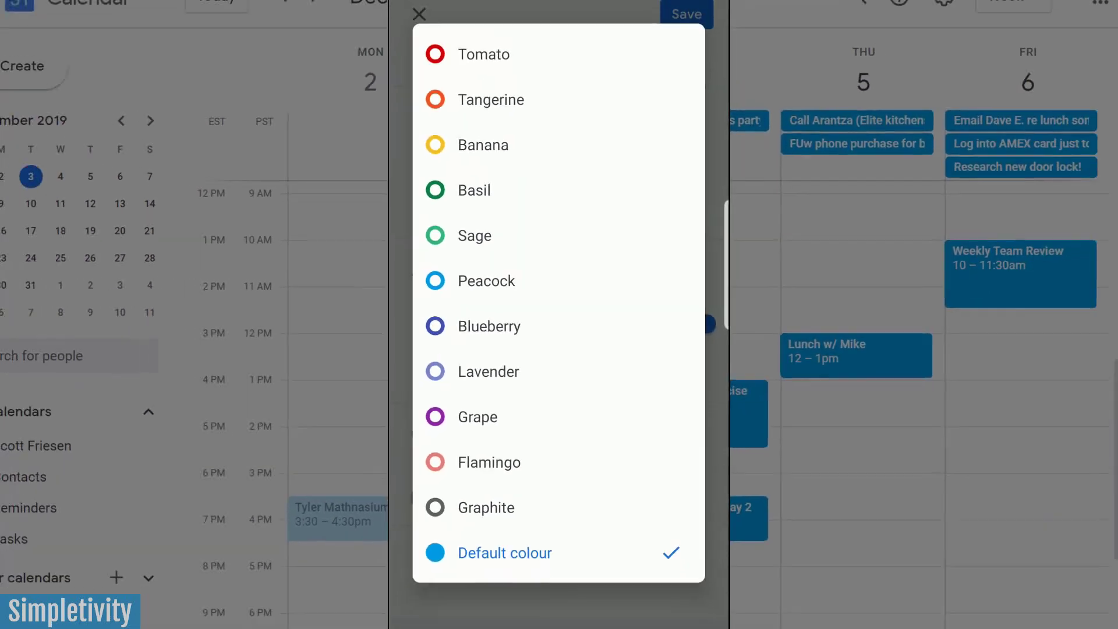
{"action": "left_click", "coordinate": [483, 54]}
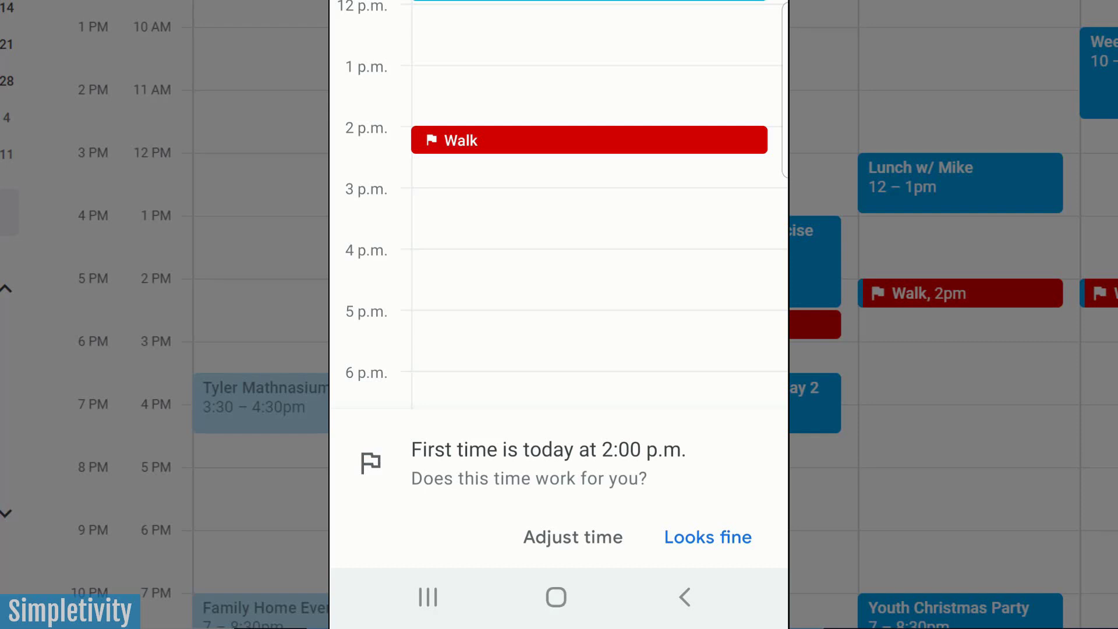
{"action": "left_click", "coordinate": [708, 537]}
Step: Examine the Walk sessions scheduled on the following days in the phone's day view
{"action": "left_click_drag", "start_coordinate": [670, 437], "coordinate": [437, 437]}
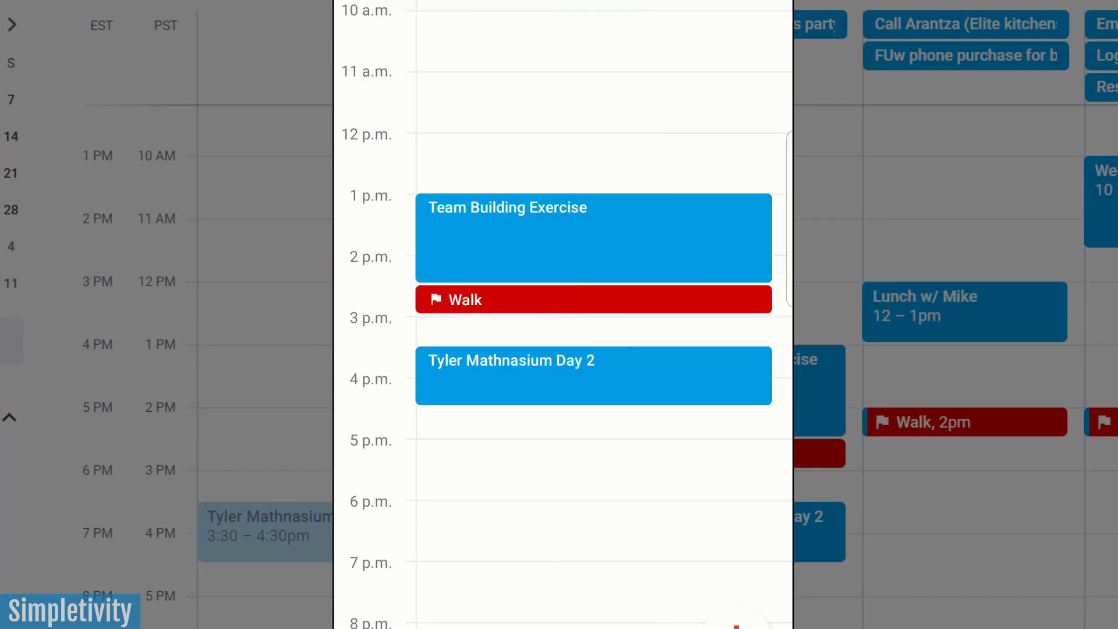
{"action": "left_click_drag", "start_coordinate": [670, 437], "coordinate": [436, 436]}
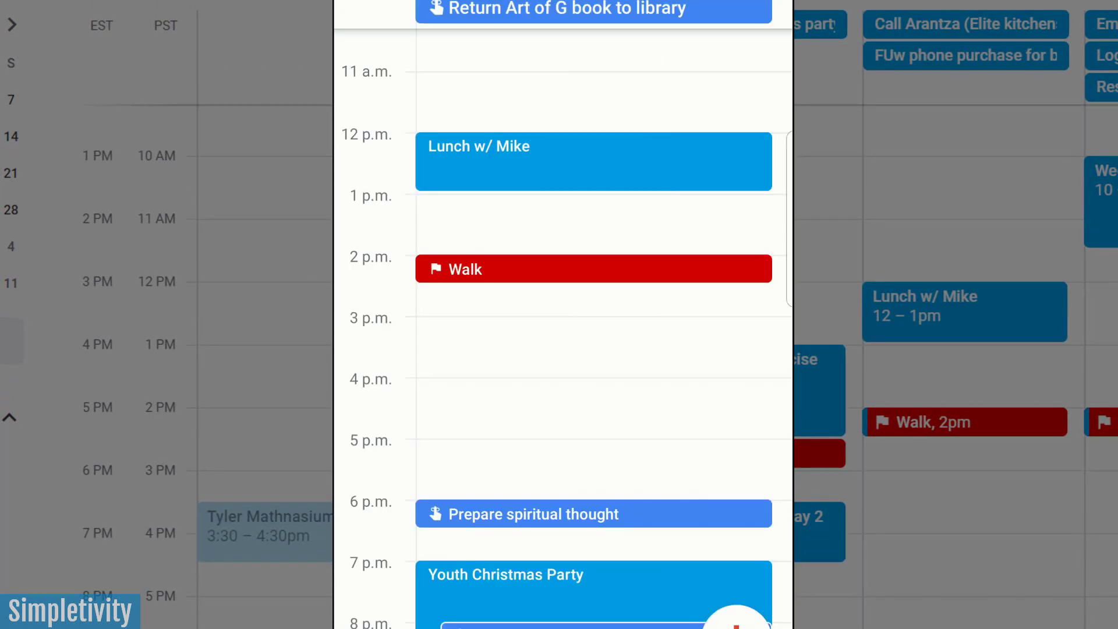
{"action": "mouse_move", "coordinate": [669, 437]}
{"action": "left_mouse_down"}
{"action": "mouse_move", "coordinate": [437, 437]}
{"action": "mouse_move", "coordinate": [670, 437]}
{"action": "left_mouse_up"}
{"action": "left_click_drag", "start_coordinate": [436, 436], "coordinate": [670, 436]}
{"action": "mouse_move", "coordinate": [437, 437]}
{"action": "left_mouse_down"}
{"action": "mouse_move", "coordinate": [670, 437]}
{"action": "mouse_move", "coordinate": [437, 437]}
{"action": "left_mouse_up"}
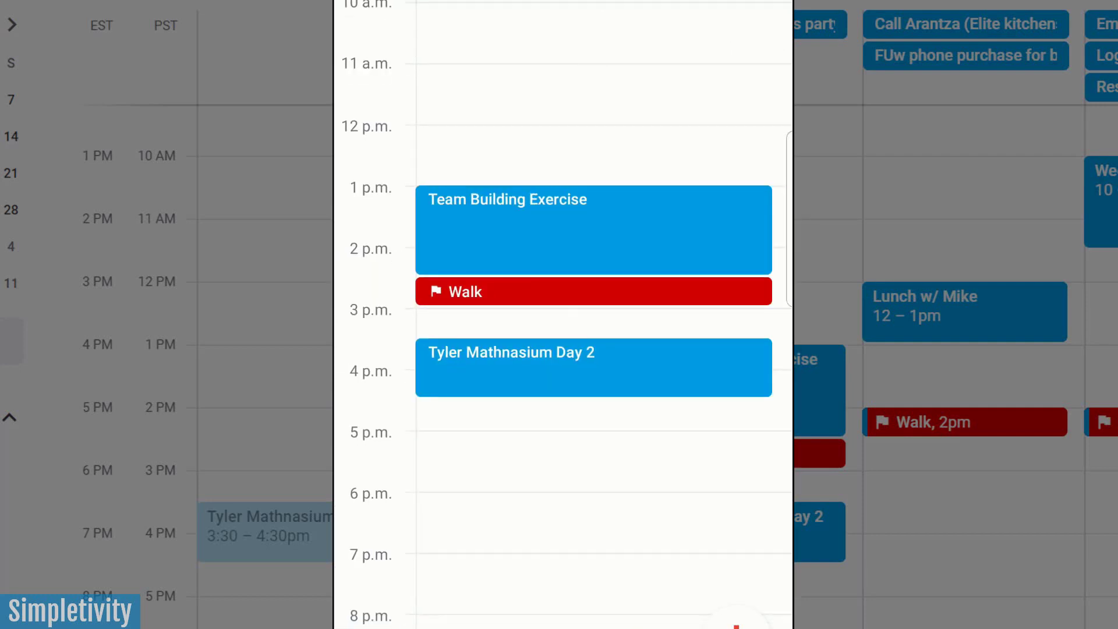
{"action": "scroll", "coordinate": [562, 314], "scroll_direction": "down", "scroll_amount": 2}
{"action": "scroll", "coordinate": [562, 314], "scroll_direction": "up", "scroll_amount": 2}
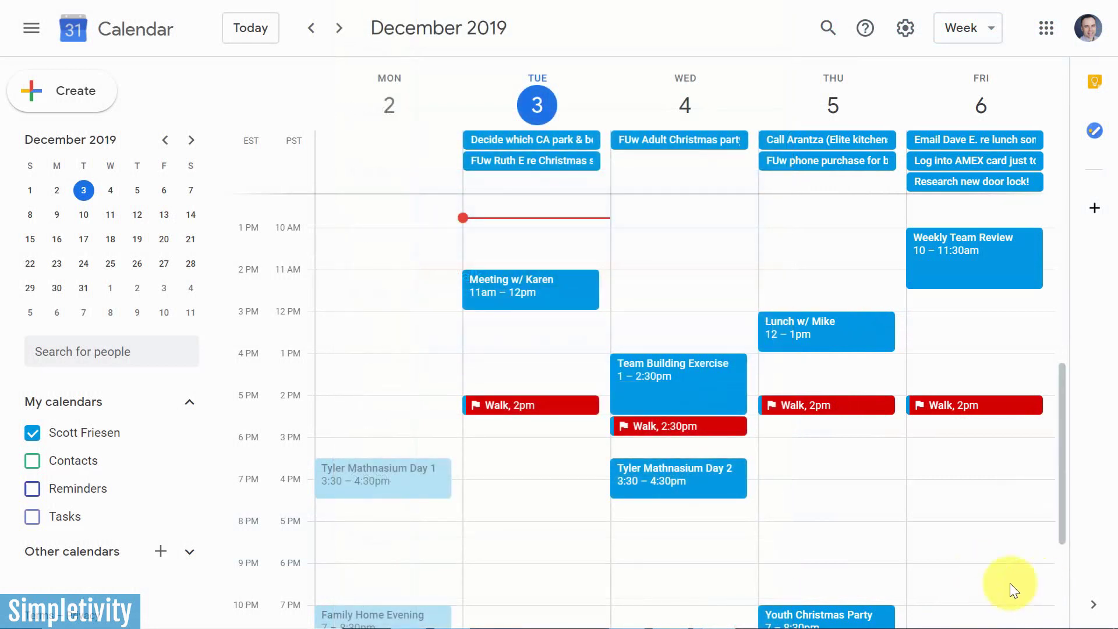
Step: Examine the Walk sessions for this week and the next in the desktop calendar's week view
{"action": "scroll", "coordinate": [787, 432], "scroll_direction": "down", "scroll_amount": 3}
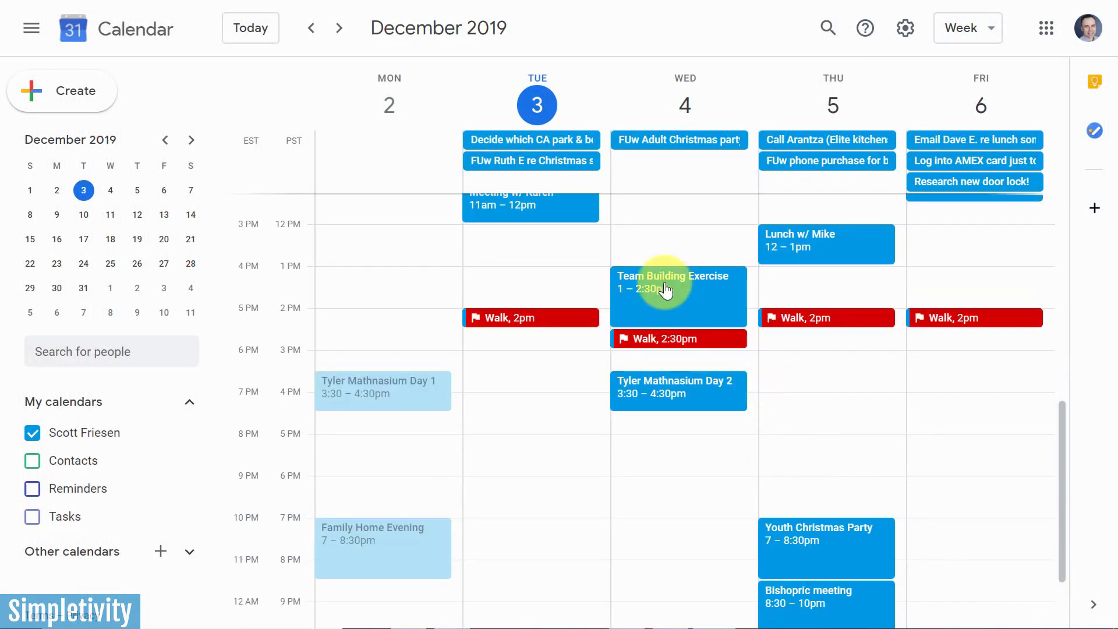
{"action": "left_click", "coordinate": [339, 33]}
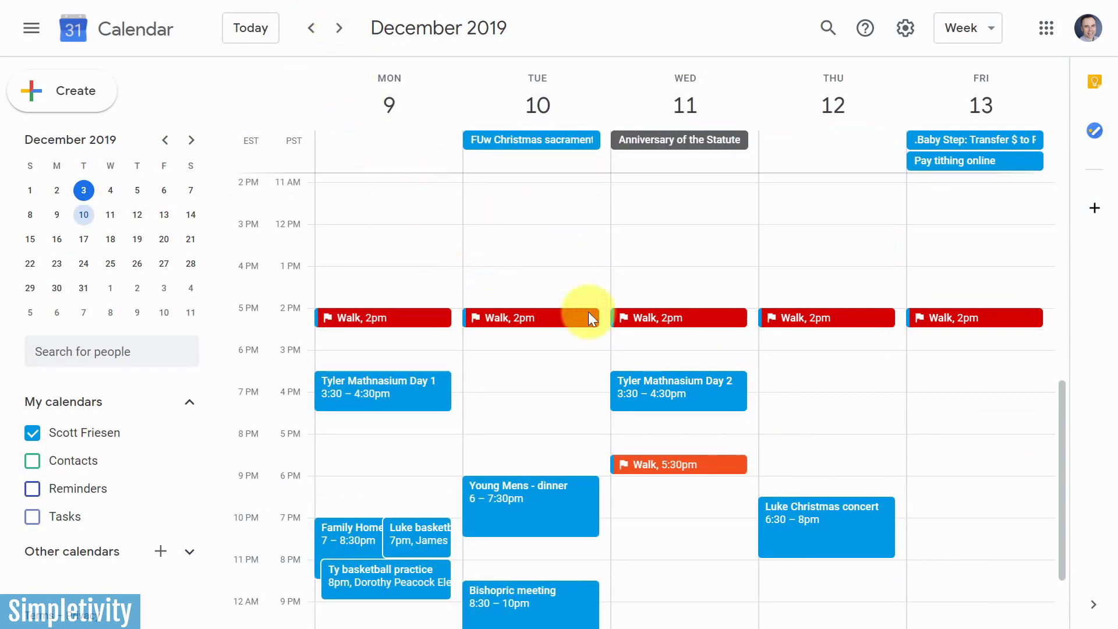
{"action": "left_click", "coordinate": [313, 33]}
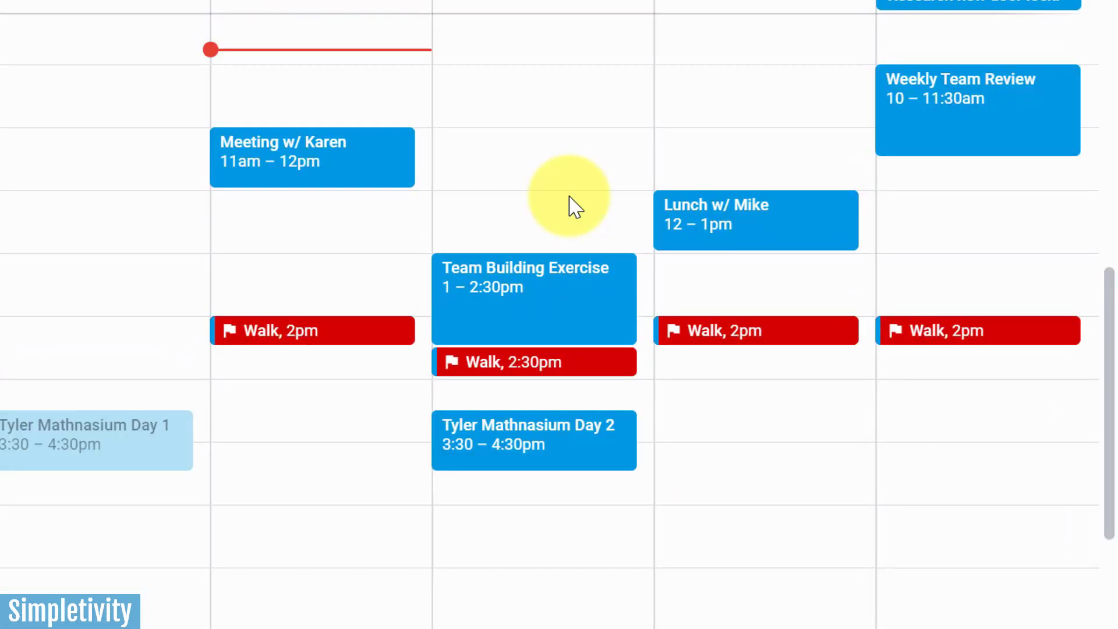
{"action": "left_click", "coordinate": [536, 316]}
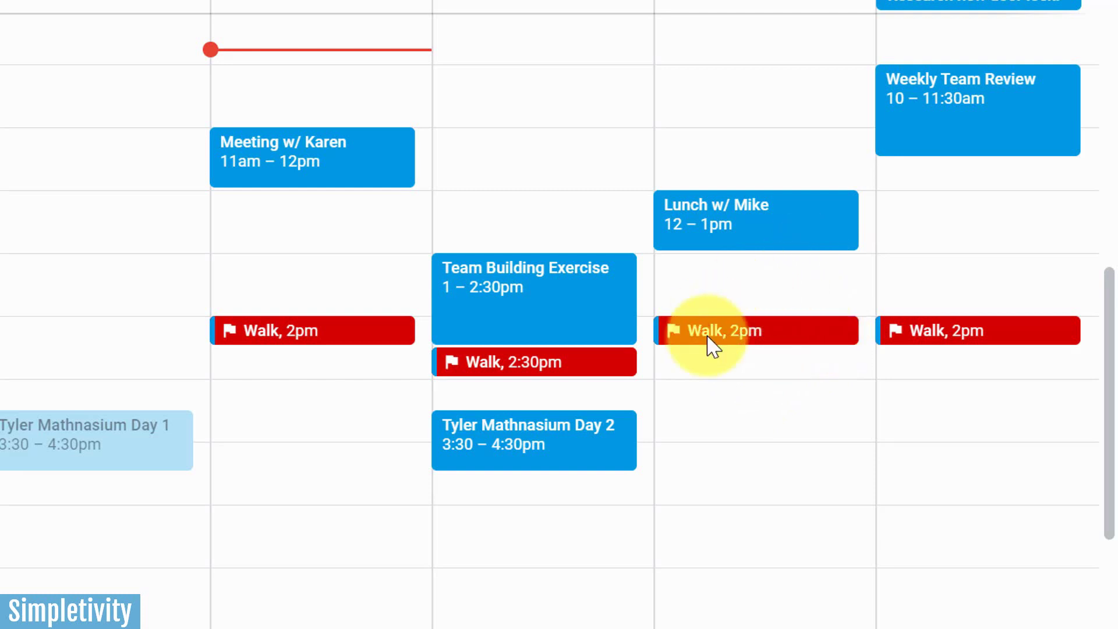
Step: Create and save an event titled "Sample meeting" on Thursday, December 5, from 2:00pm to 3:00pm, overlapping that day's Walk session
{"action": "left_click", "coordinate": [872, 337]}
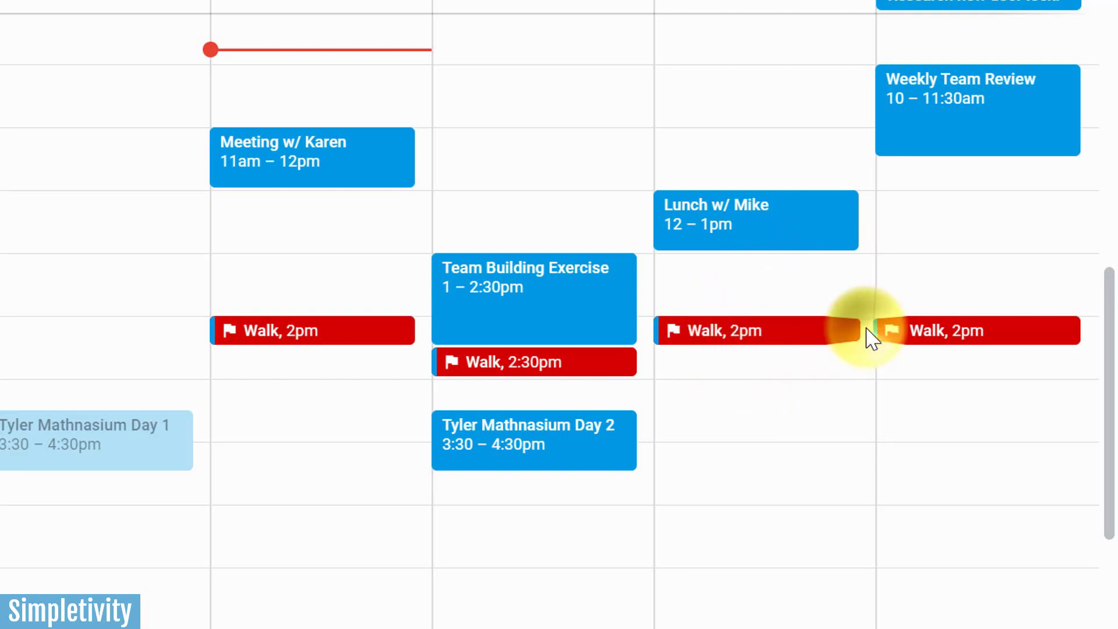
{"action": "type", "text": "Sample meeting"}
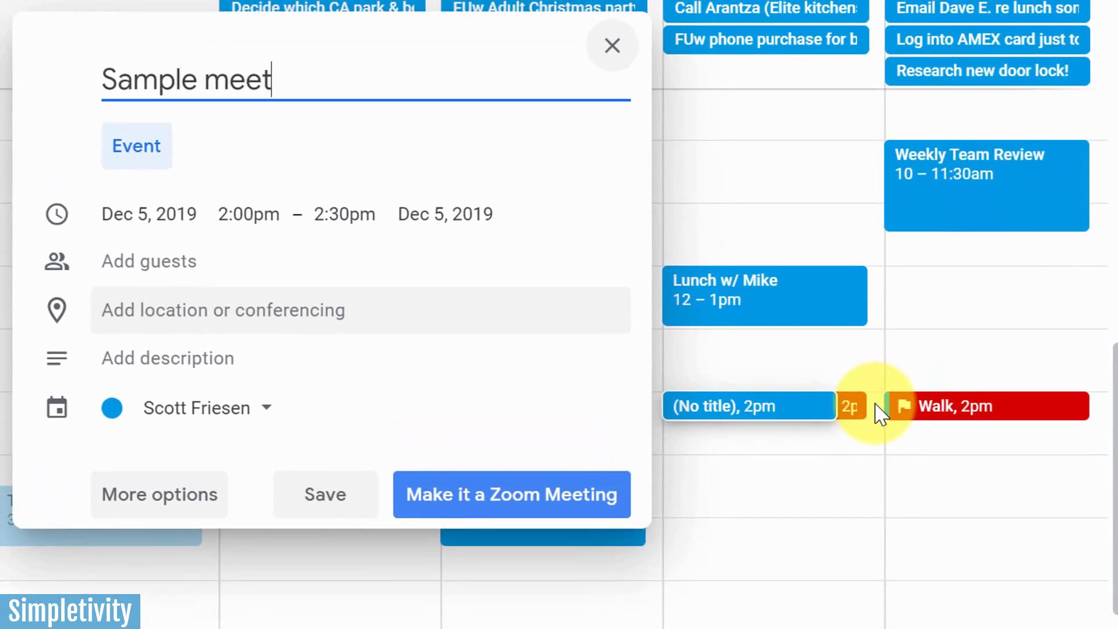
{"action": "left_click", "coordinate": [367, 221]}
{"action": "left_click", "coordinate": [361, 487]}
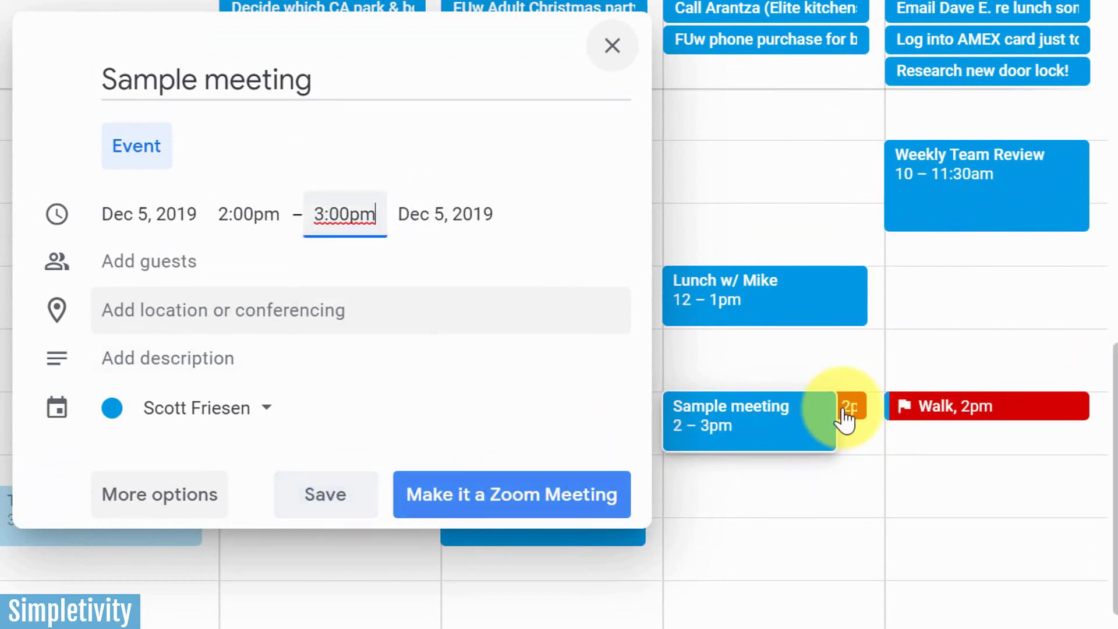
{"action": "left_click", "coordinate": [852, 433]}
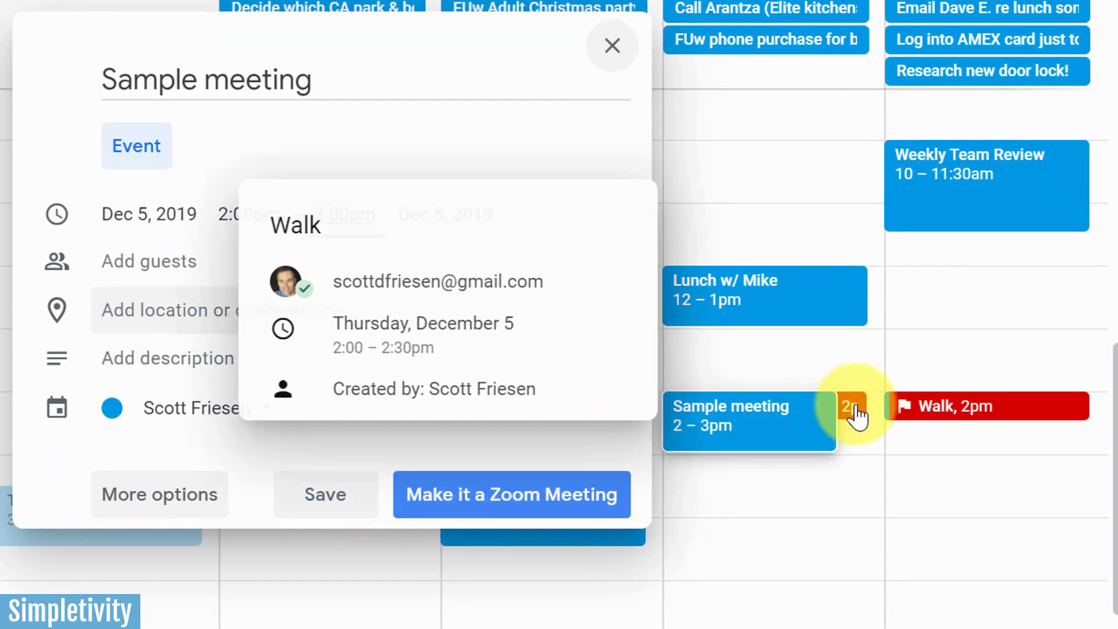
{"action": "left_click", "coordinate": [322, 502]}
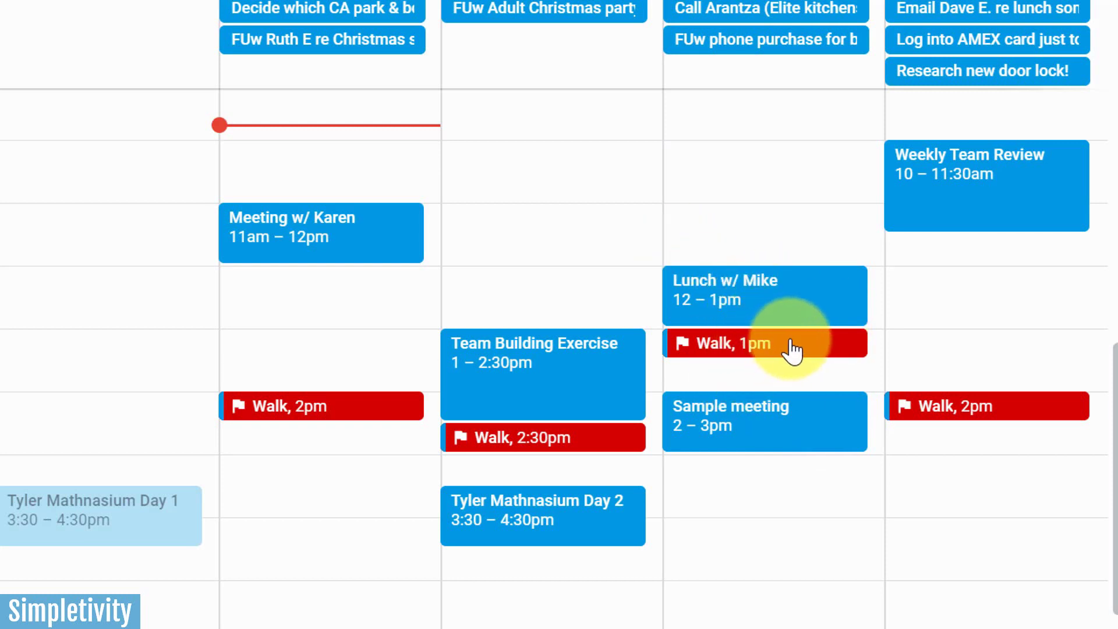
Step: Move Thursday's Walk session to 4pm and delete the Walk session on Friday, December 6
{"action": "left_click_drag", "start_coordinate": [792, 350], "coordinate": [789, 536]}
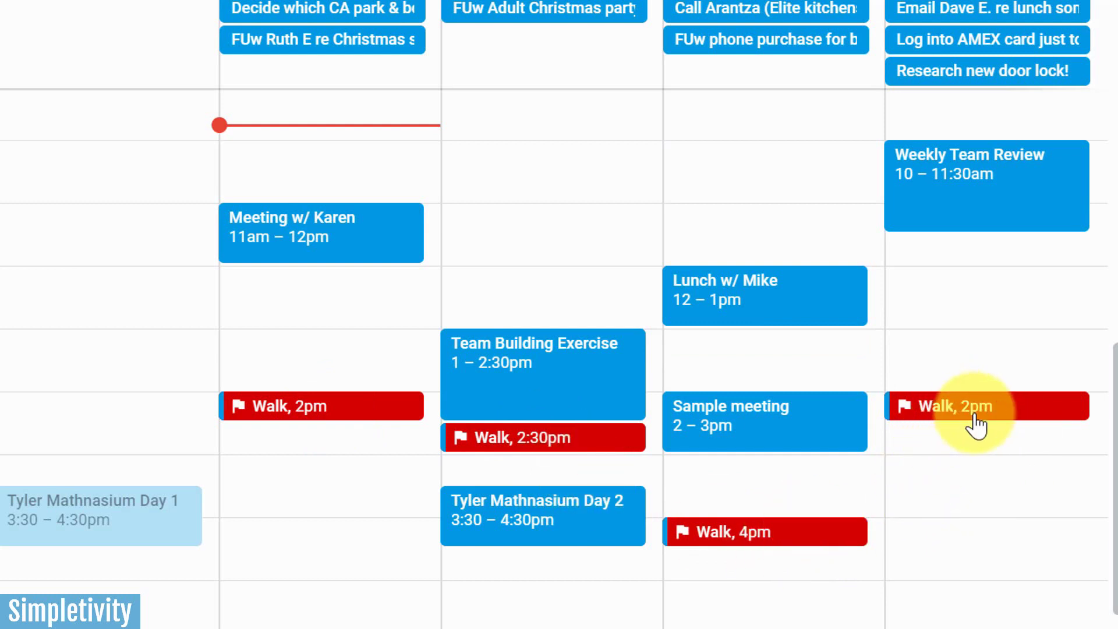
{"action": "left_click", "coordinate": [1009, 417]}
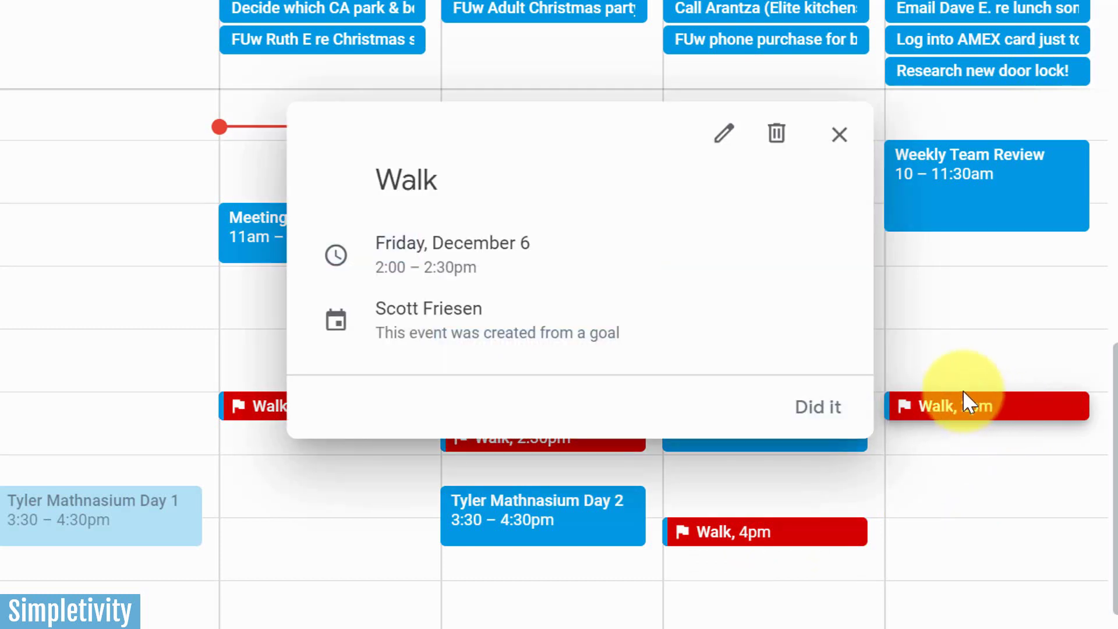
{"action": "left_click", "coordinate": [776, 134]}
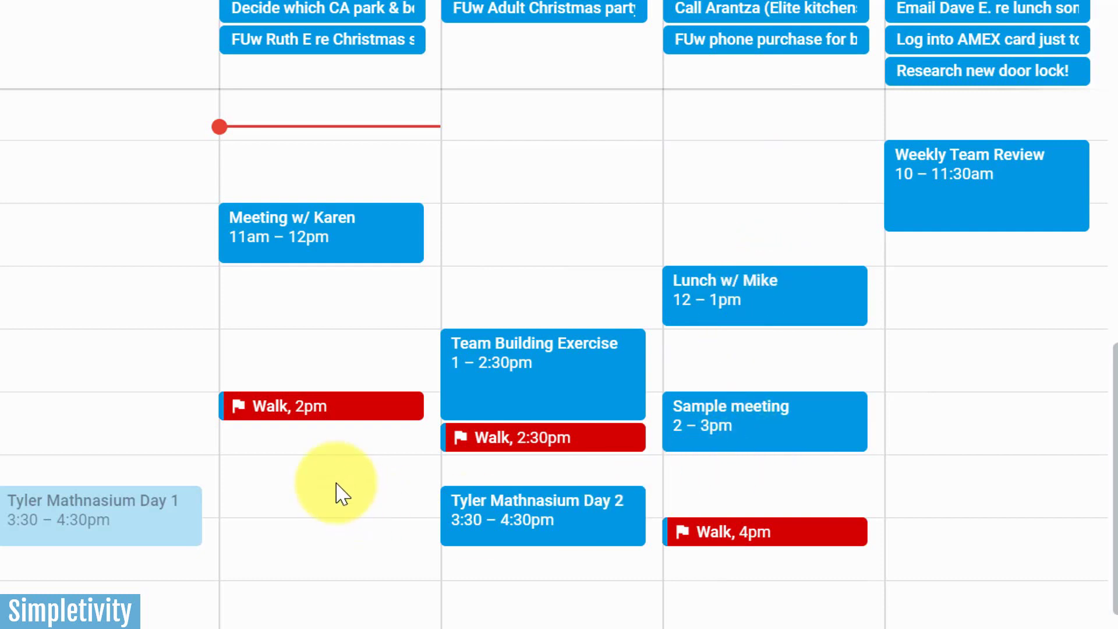
Step: Mark the Walk session on Tuesday, December 3 as done
{"action": "left_click", "coordinate": [301, 408]}
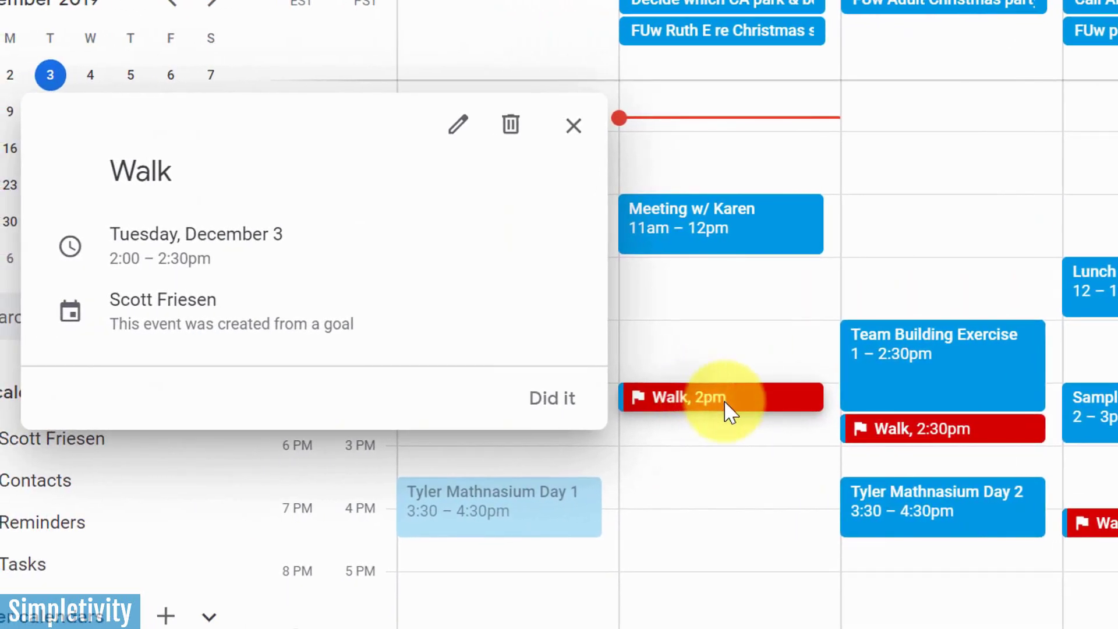
{"action": "left_click", "coordinate": [551, 402]}
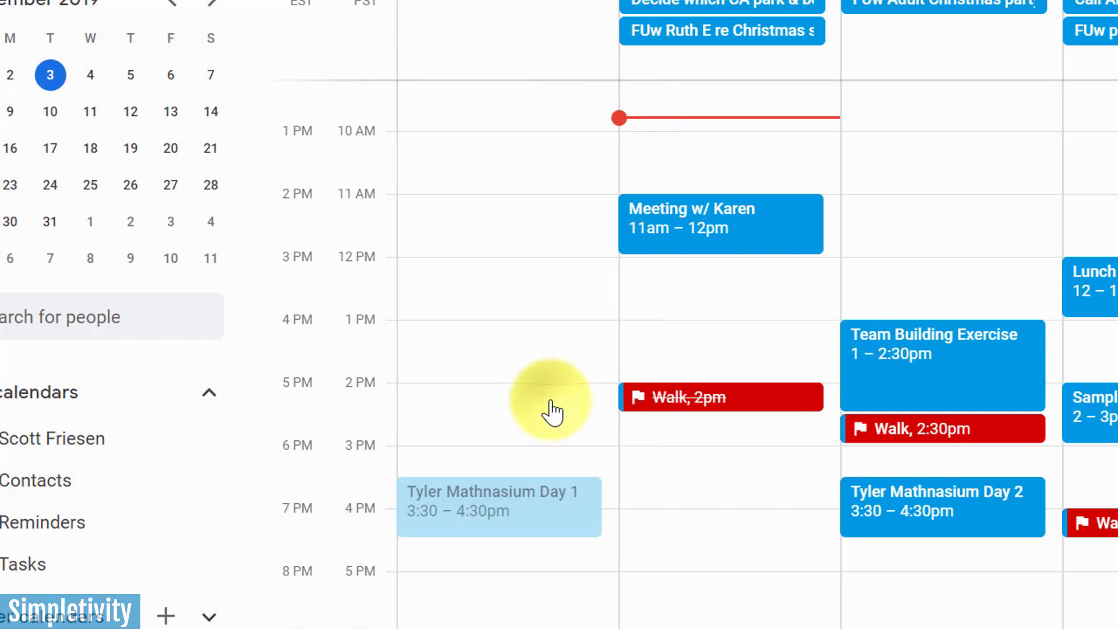